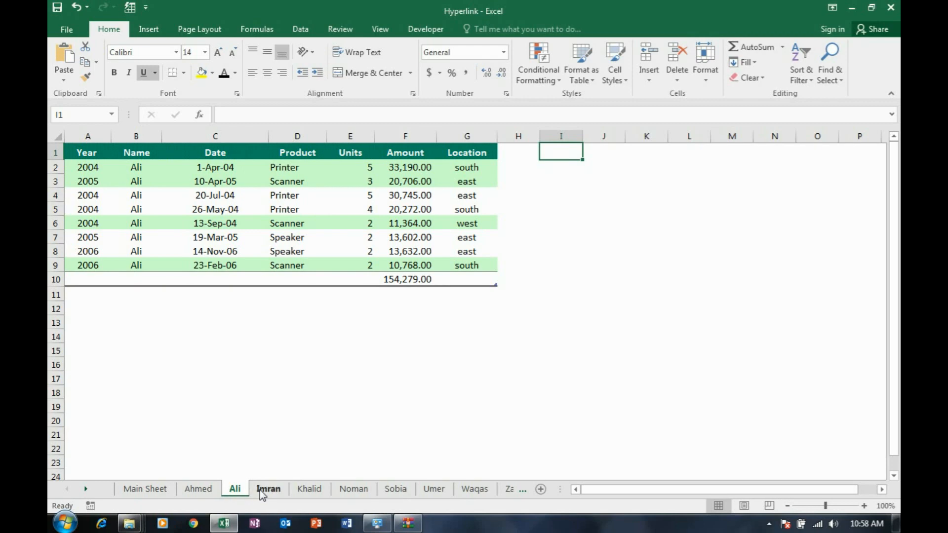
On Main Sheet, enter the first three salespeople's names in cells C5 to C7 of the salesperson table
click(169, 491)
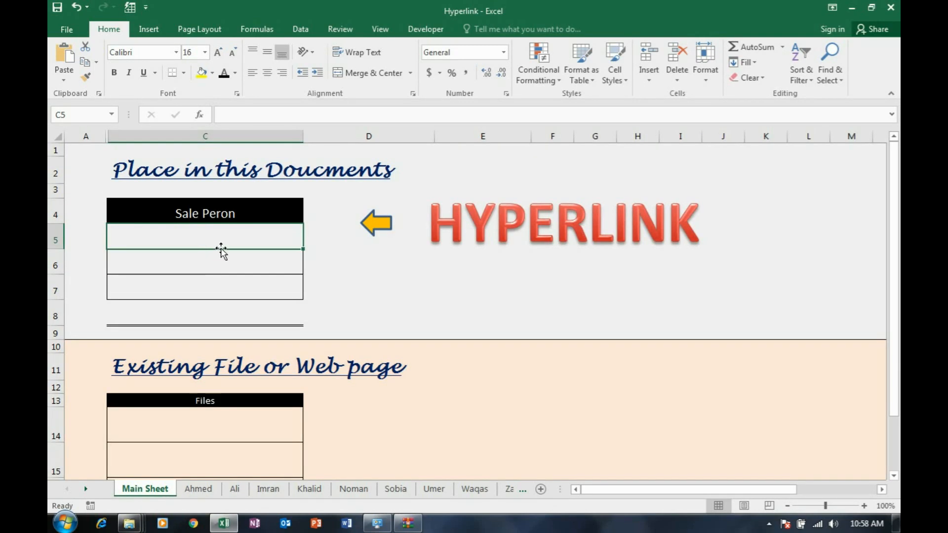
text(AHMED)
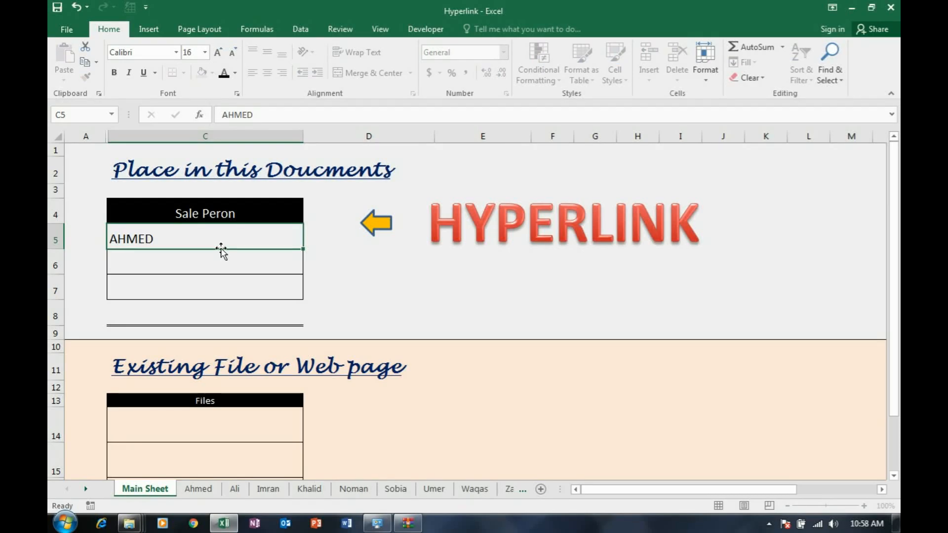
key(Return)
text(ALI)
key(Return)
text(IMRAN)
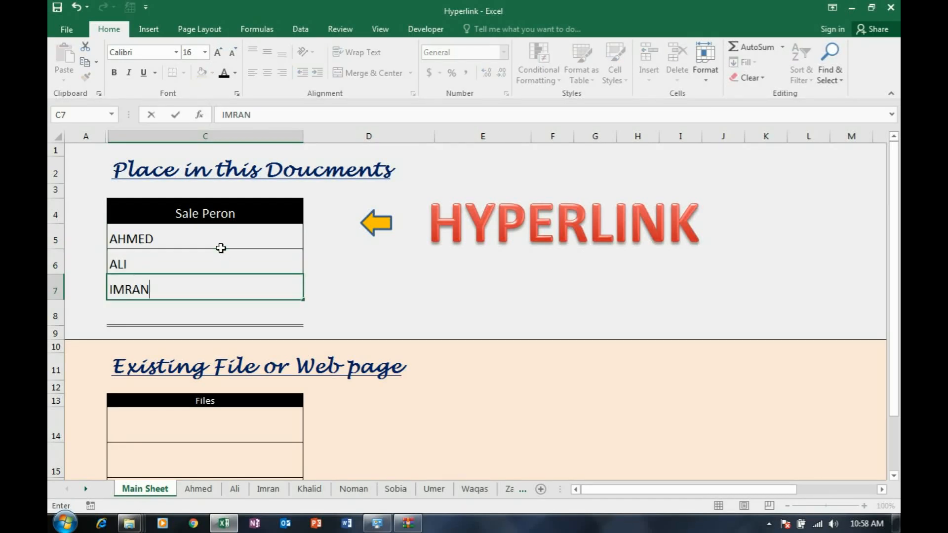
key(Return)
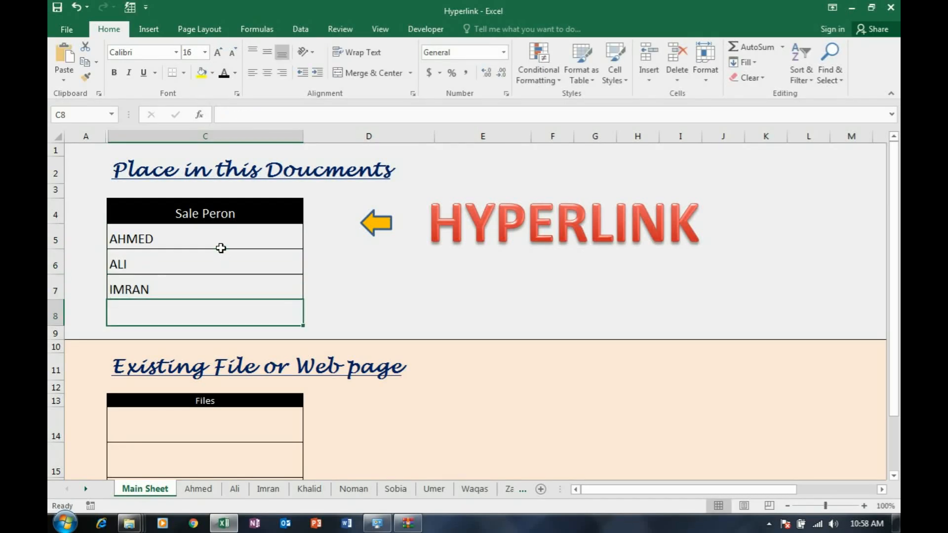
Hyperlink the salesperson name in C5 to cell A1 of that person's sheet in this document
click(143, 243)
right_click(144, 244)
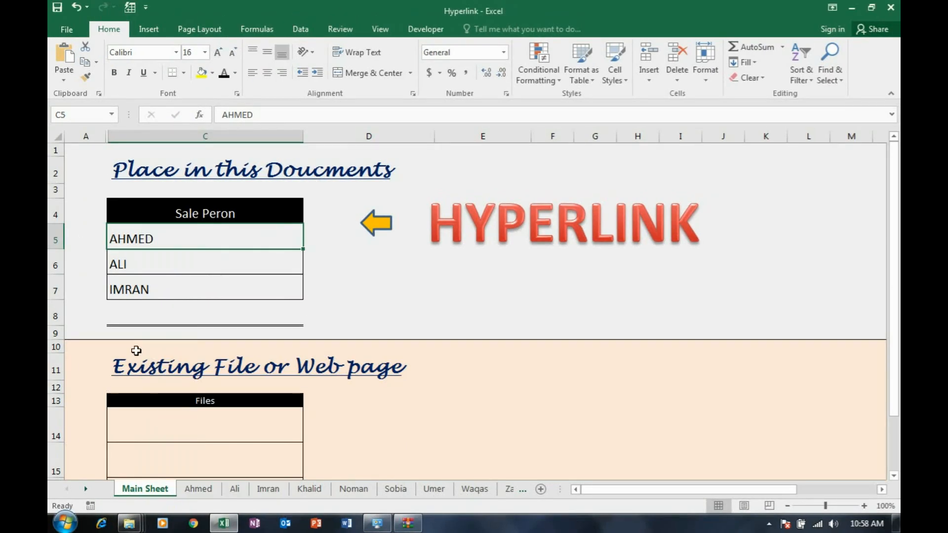
right_click(142, 241)
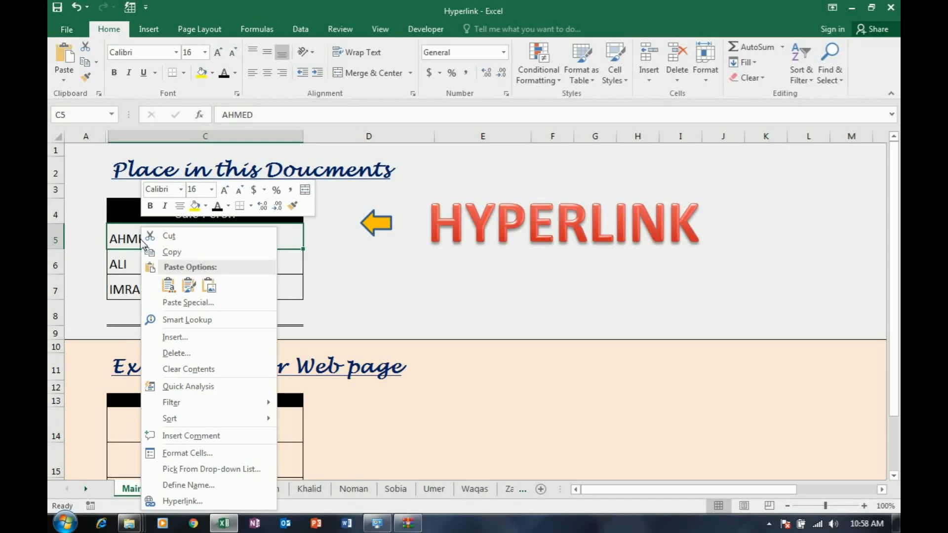
click(206, 501)
drag(379, 301, 678, 156)
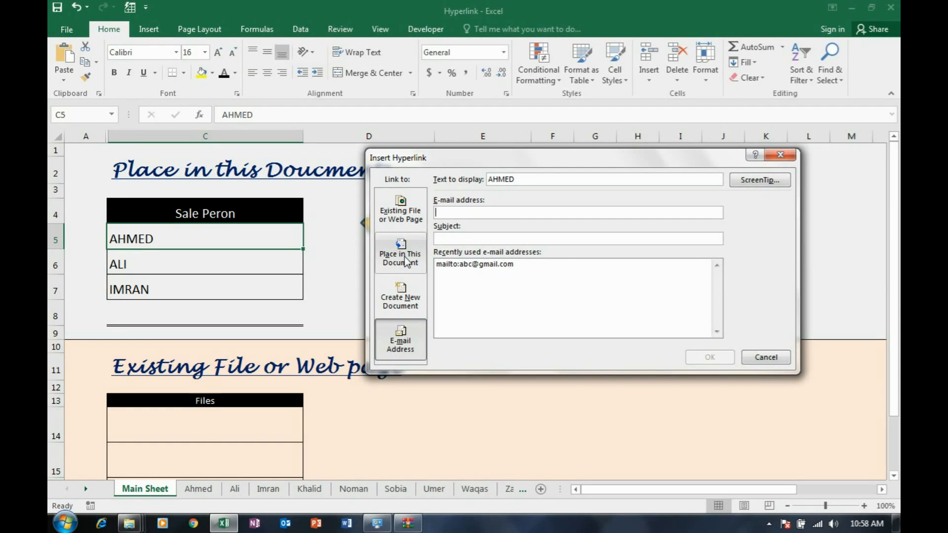
click(406, 262)
drag(483, 166, 488, 149)
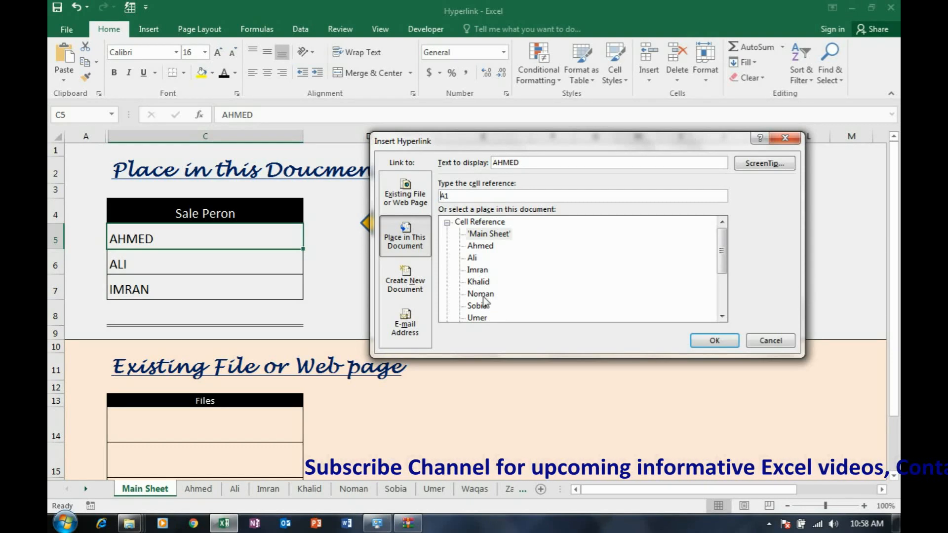
click(486, 249)
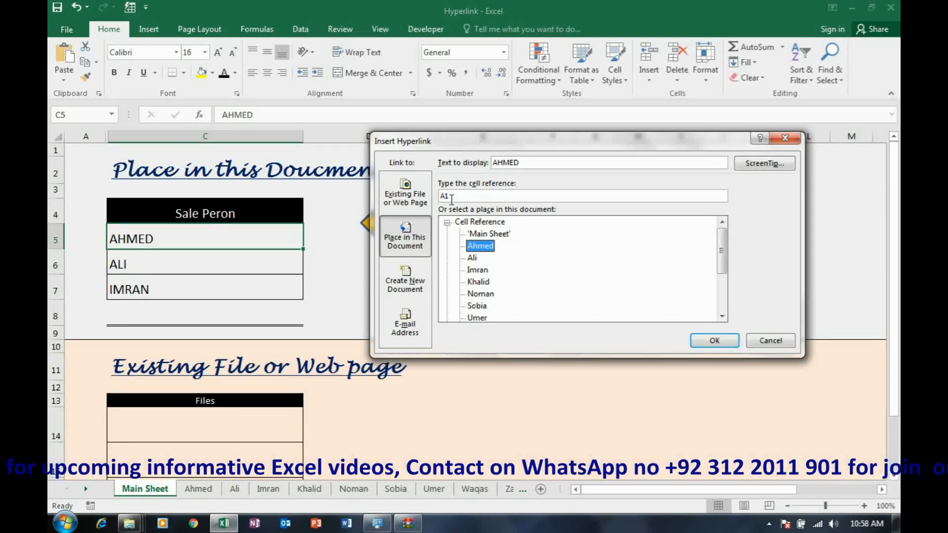
click(714, 341)
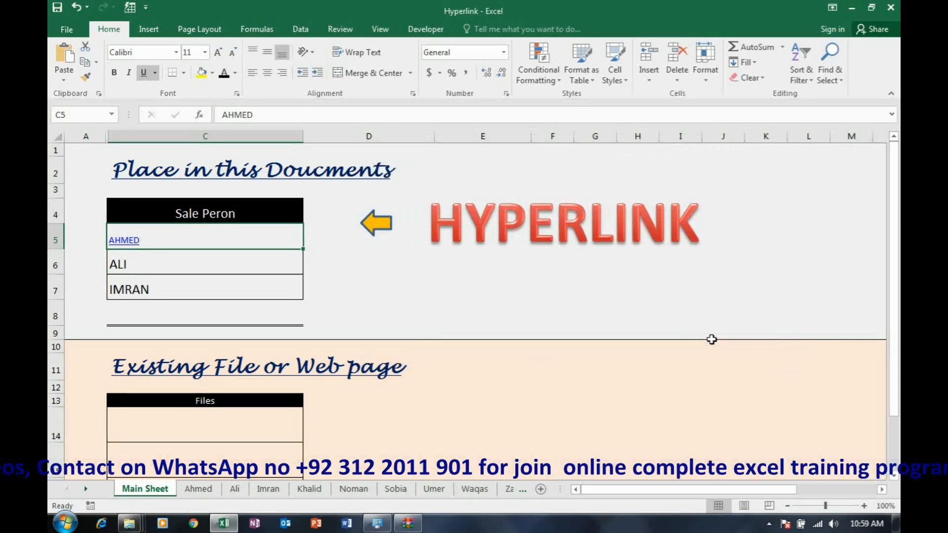
Follow the C5 link and enter "Back to Main Page" in cell I1 of the first salesperson's sheet
click(128, 242)
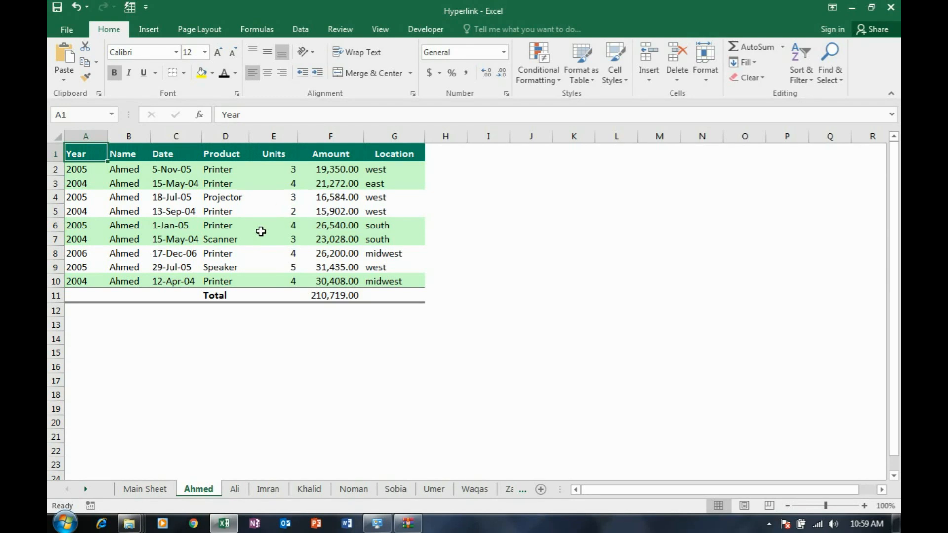
click(495, 157)
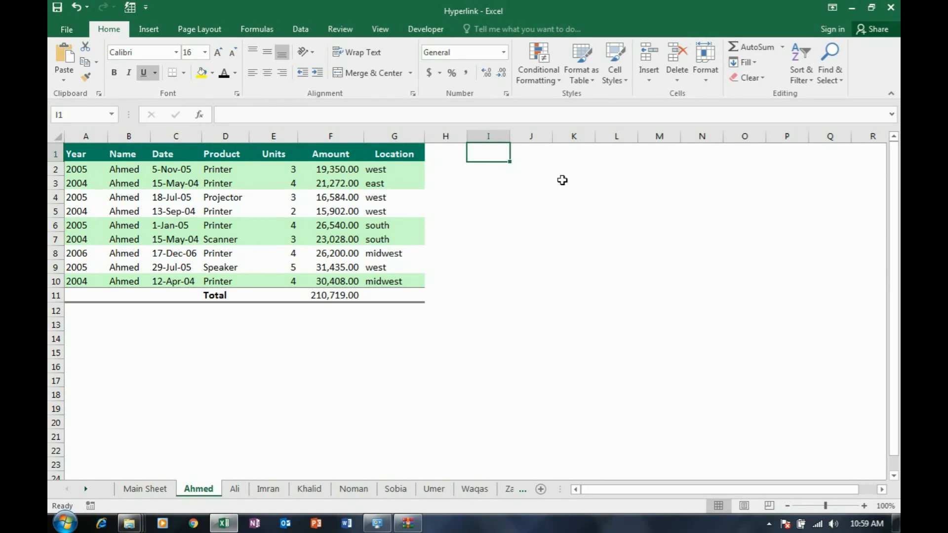
text(Back to Main Page)
key(Return)
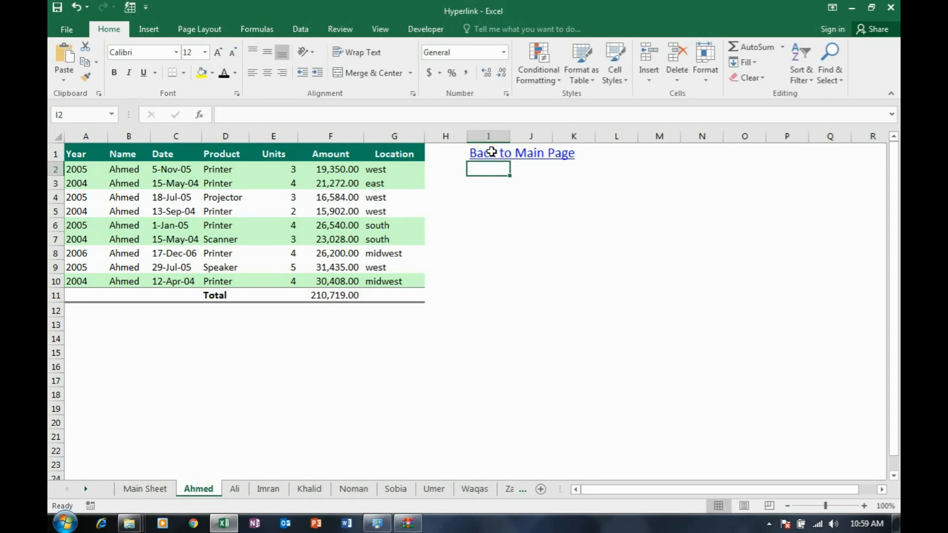
Hyperlink I1 on the first salesperson's sheet to cell A1 of Main Sheet and follow the link back
click(491, 152)
right_click(492, 152)
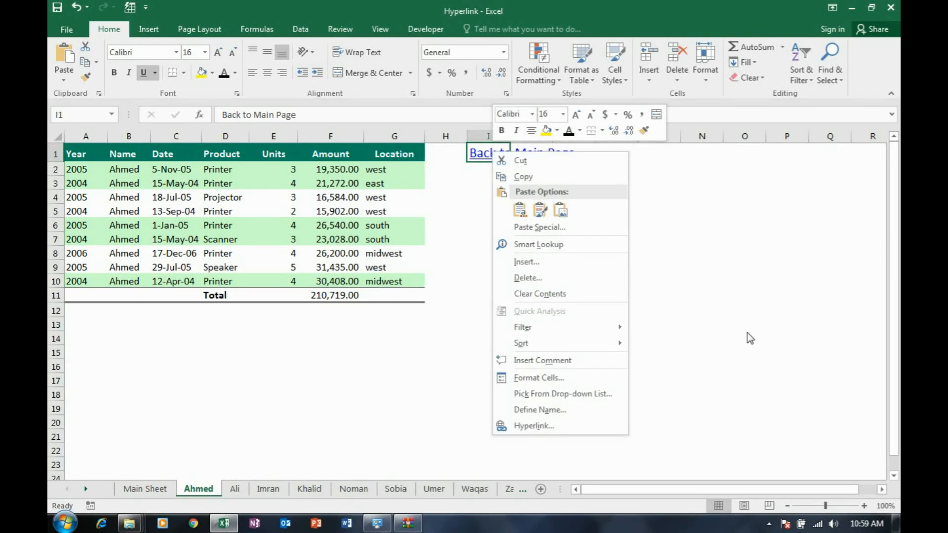
key(Escape)
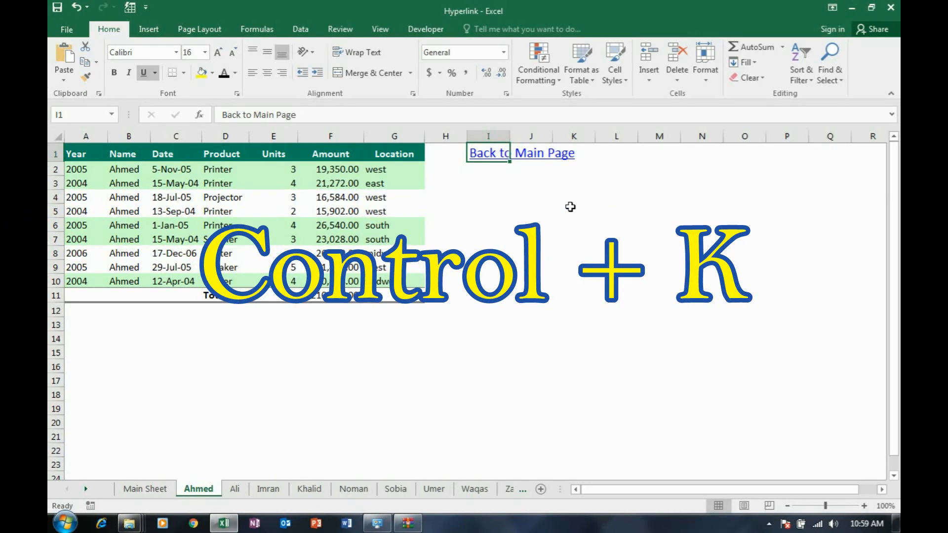
key(ctrl+k)
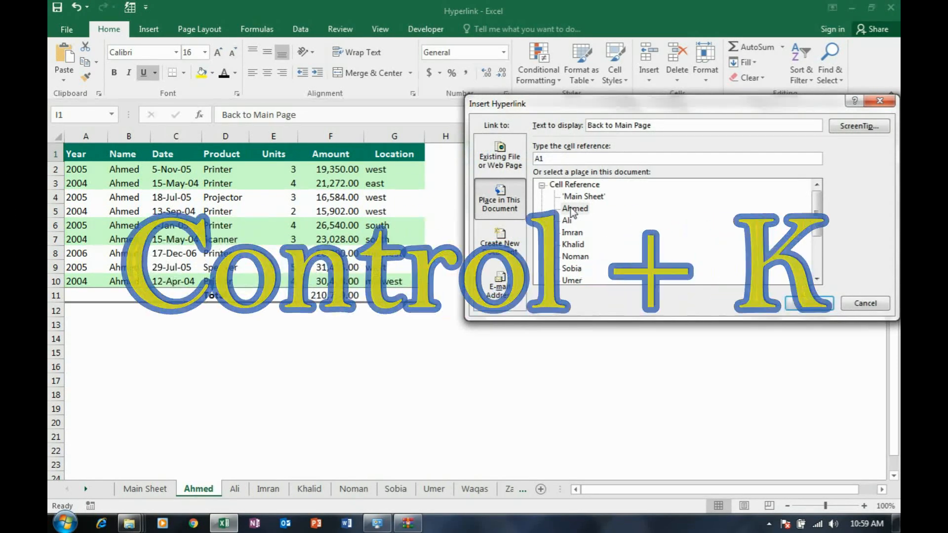
drag(667, 110, 607, 214)
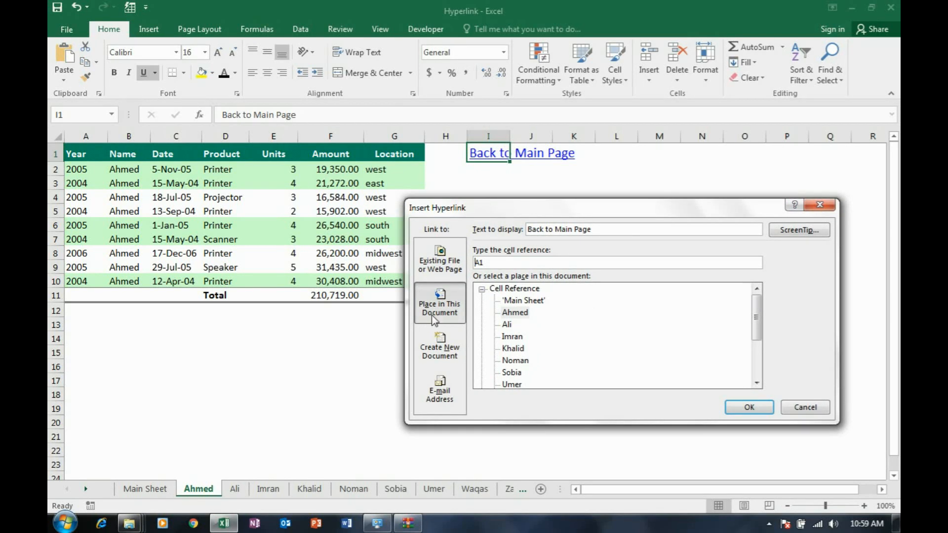
click(529, 303)
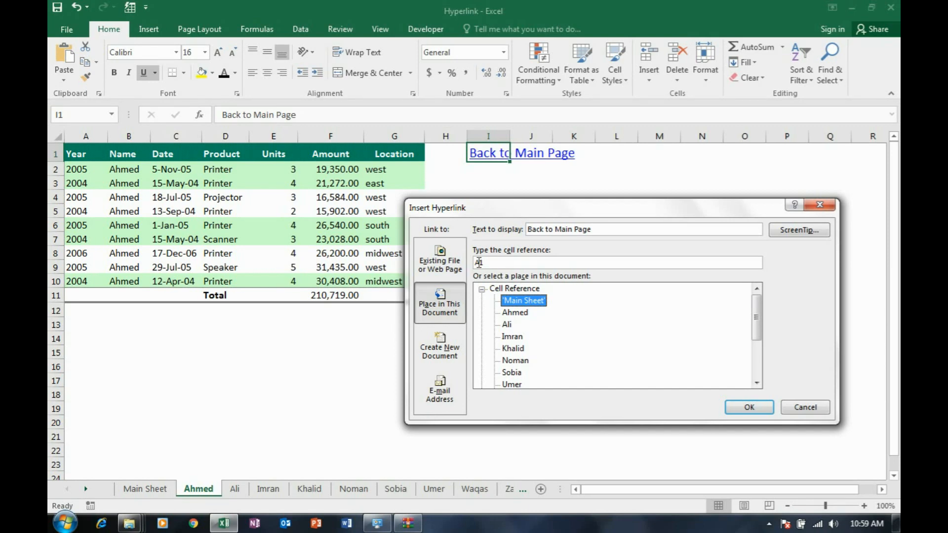
click(749, 408)
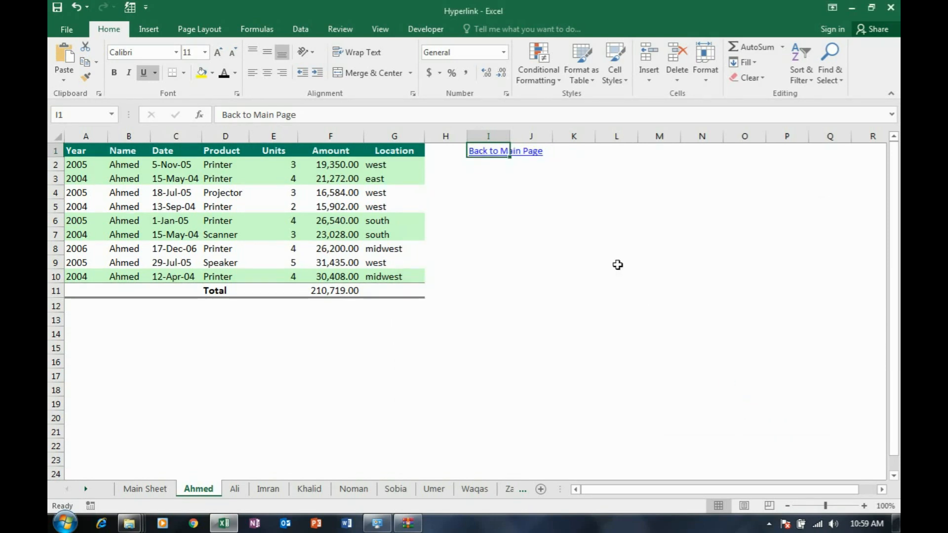
click(618, 242)
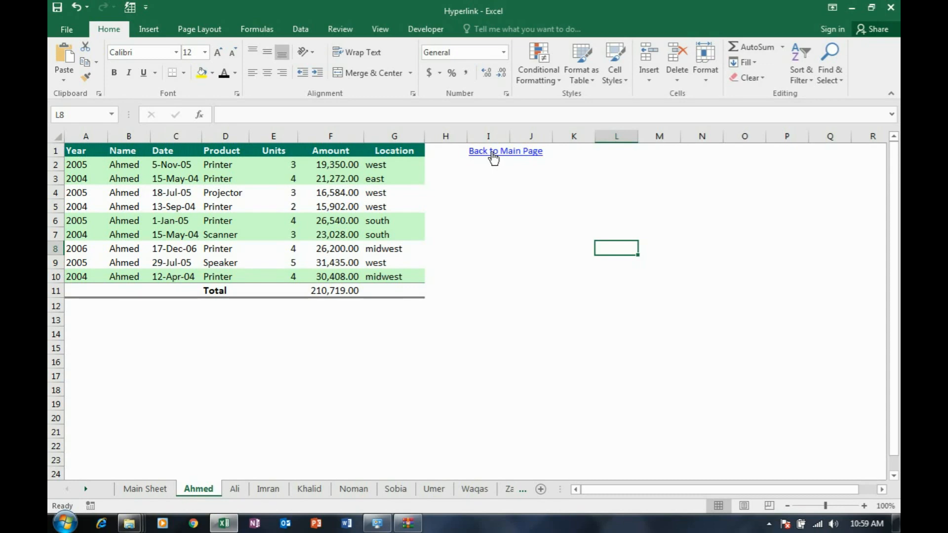
click(494, 158)
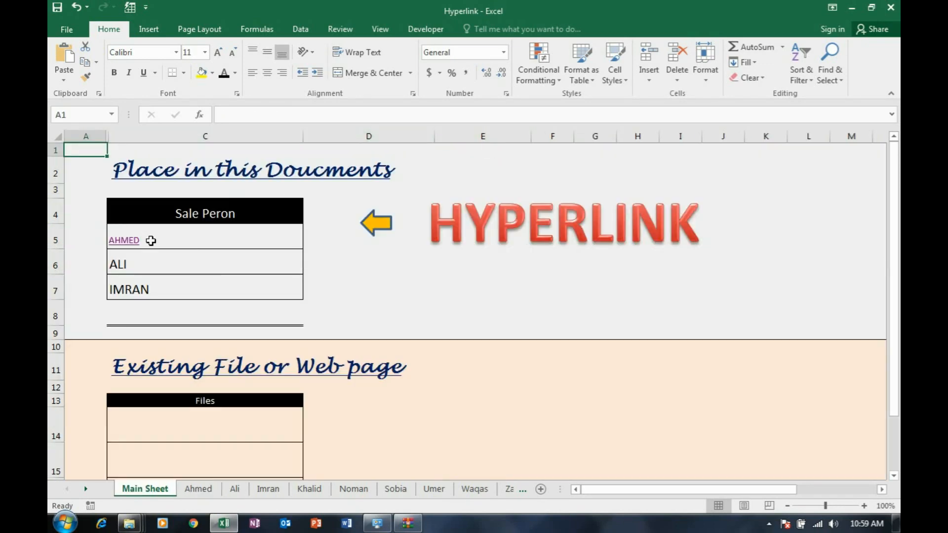
Hyperlink the salesperson name in C6 to cell A1 of that person's sheet in this document
click(121, 267)
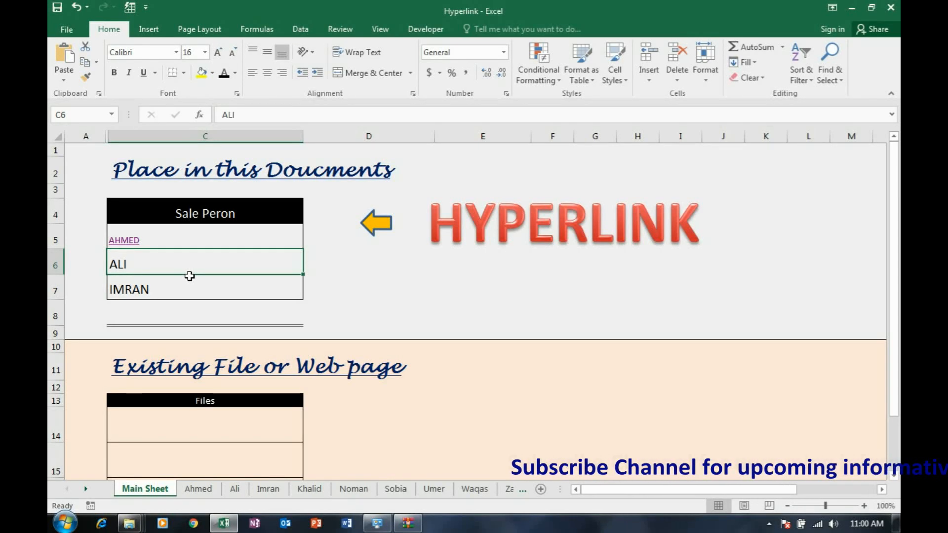
click(153, 31)
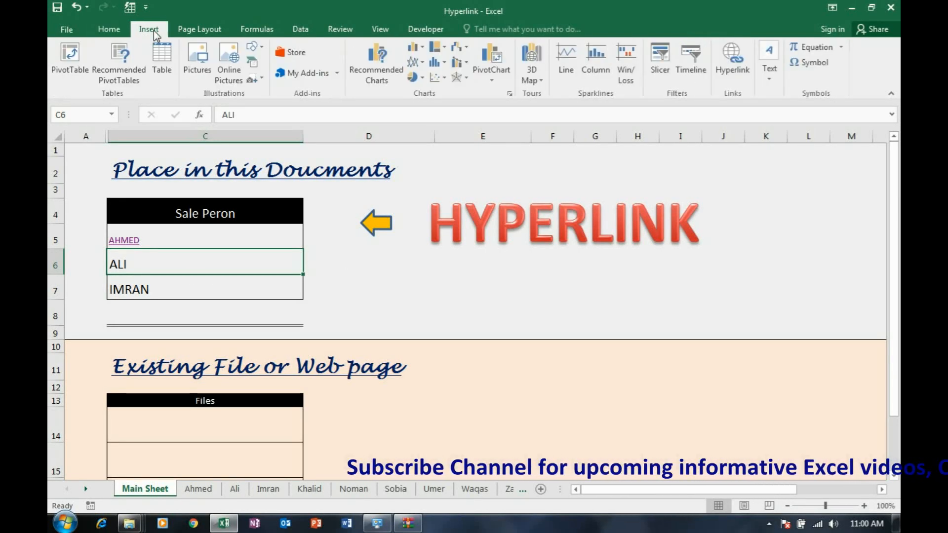
click(730, 70)
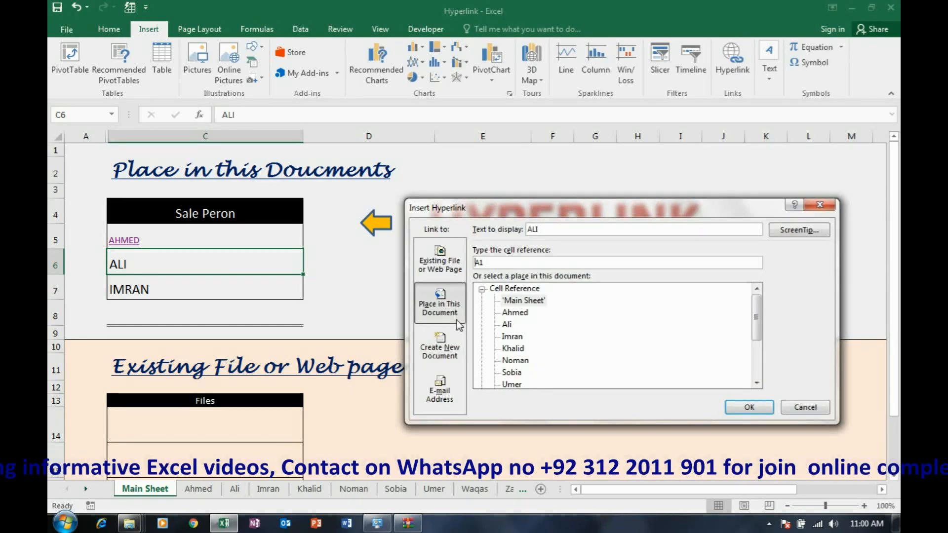
click(507, 324)
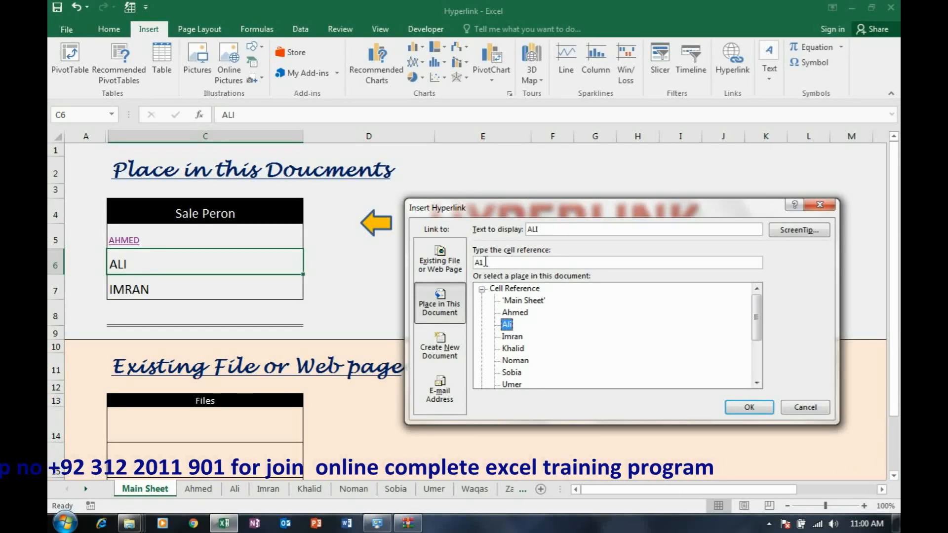
click(751, 410)
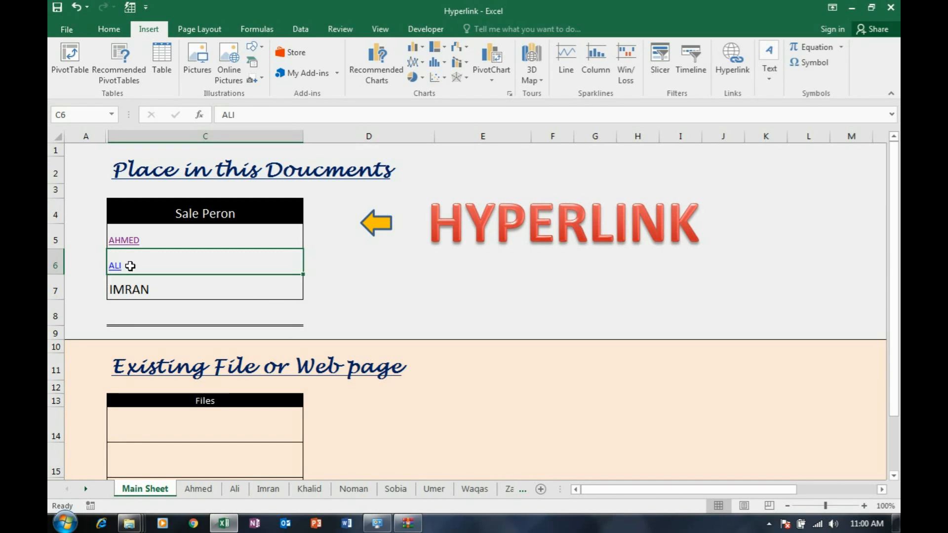
click(354, 277)
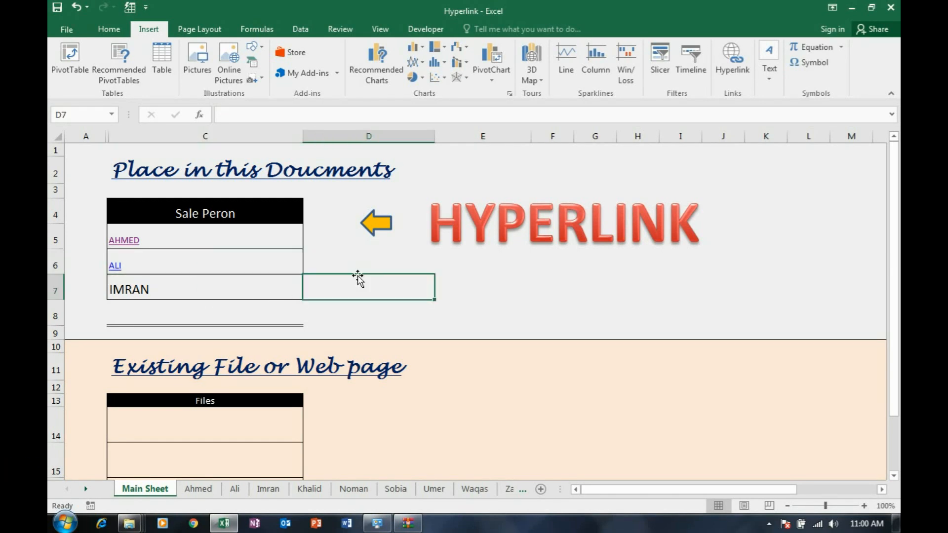
Follow the C6 link and enter "Back to Main Page" in cell I1 of the second salesperson's sheet
click(116, 268)
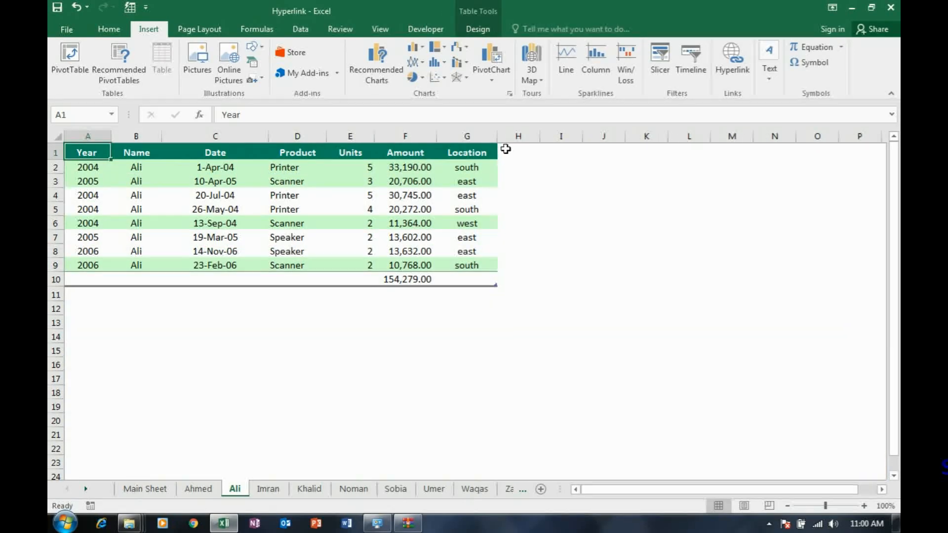
click(559, 157)
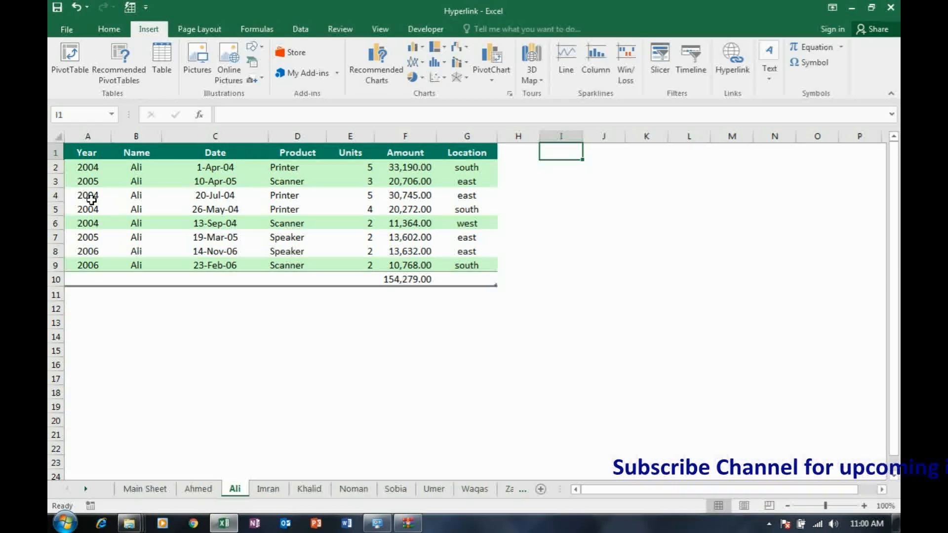
text(Back)
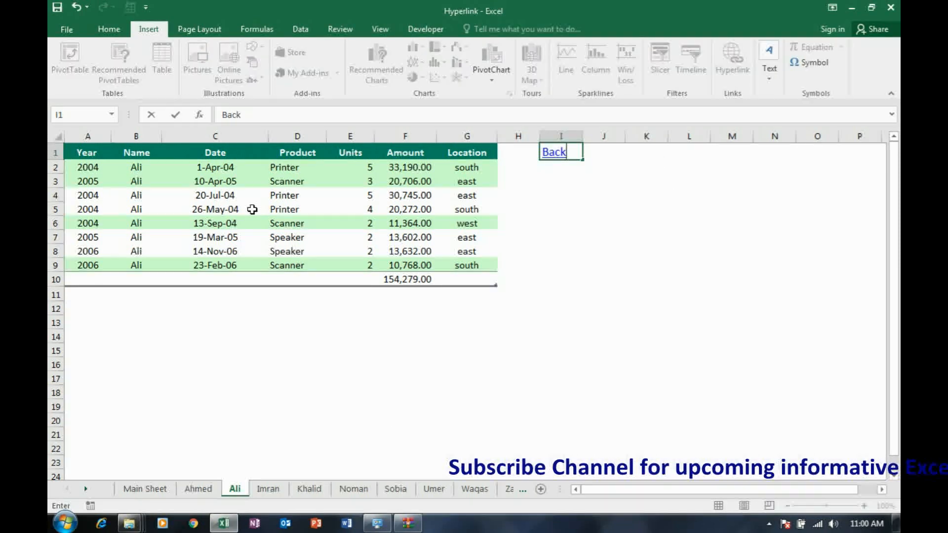
text( to Main Page)
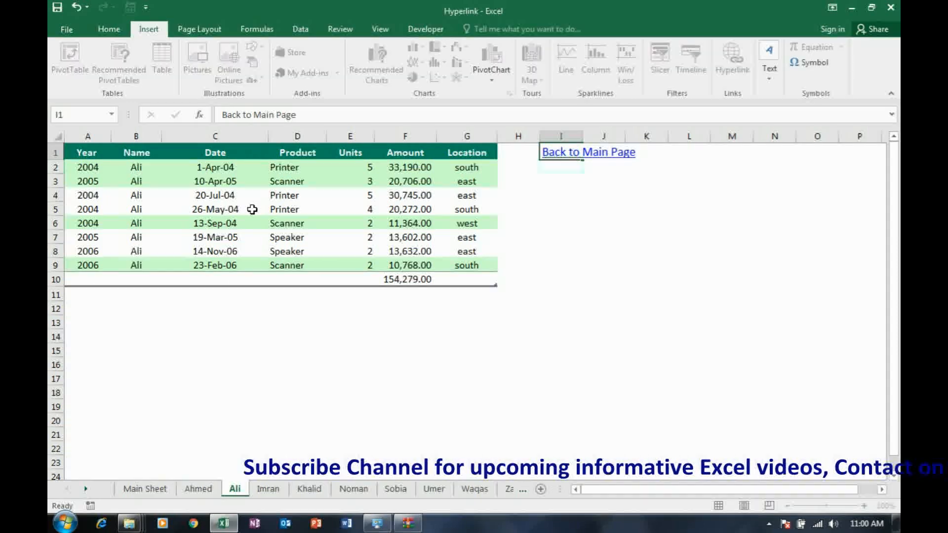
key(Up)
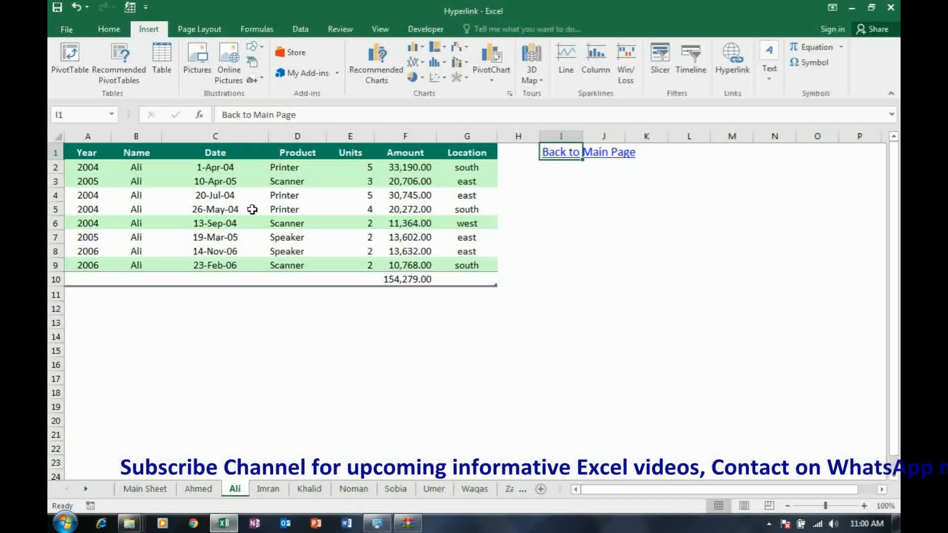
Hyperlink I1 on the second salesperson's sheet to cell A1 of Main Sheet
key(ctrl+k)
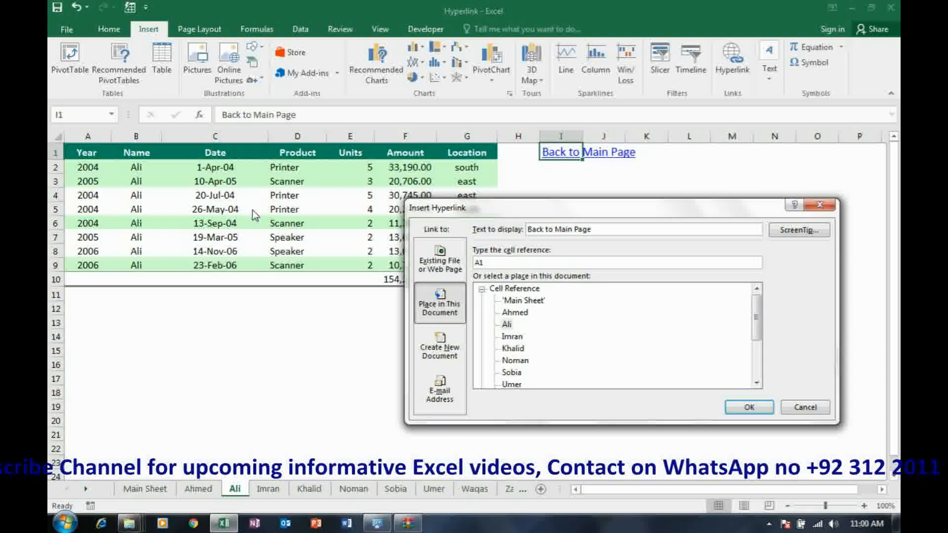
click(542, 301)
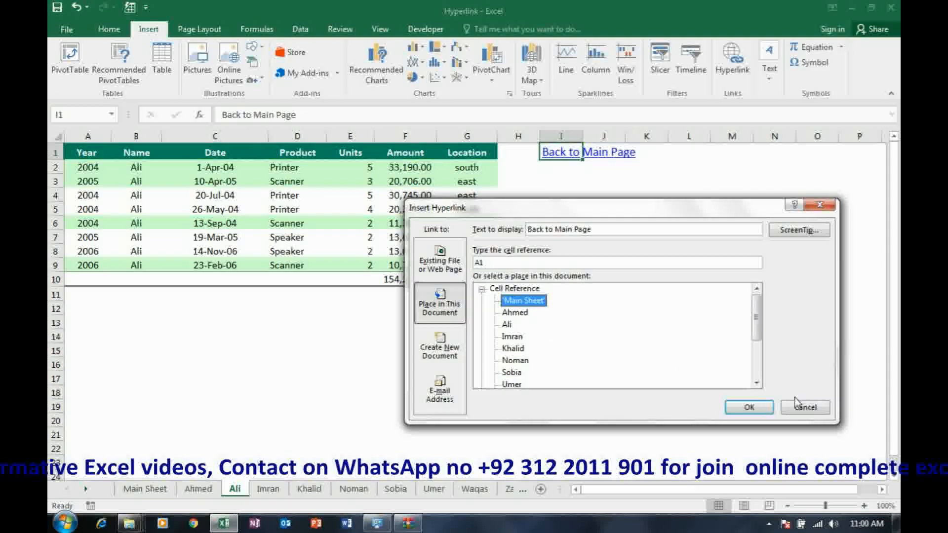
click(748, 409)
Test the links by returning to Main Sheet, visiting the first salesperson's sheet and coming back
click(557, 173)
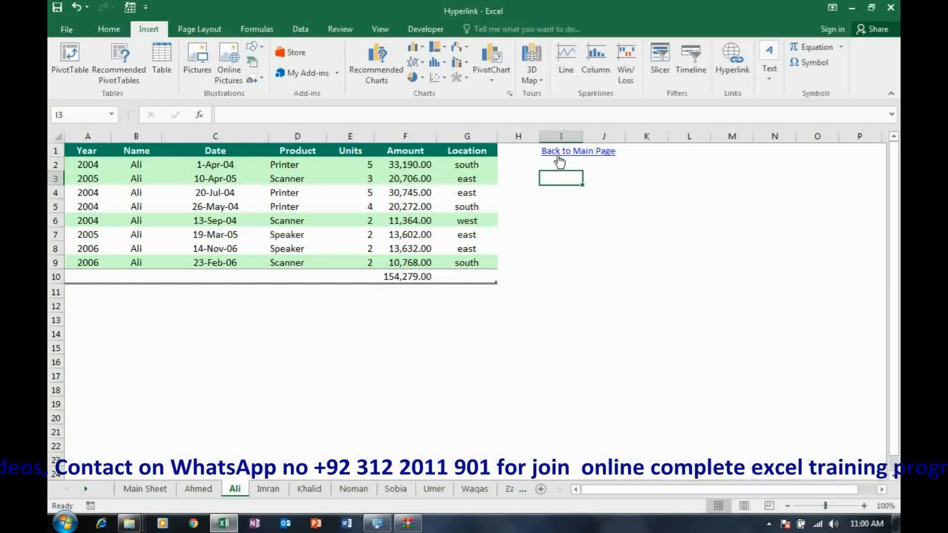
click(558, 152)
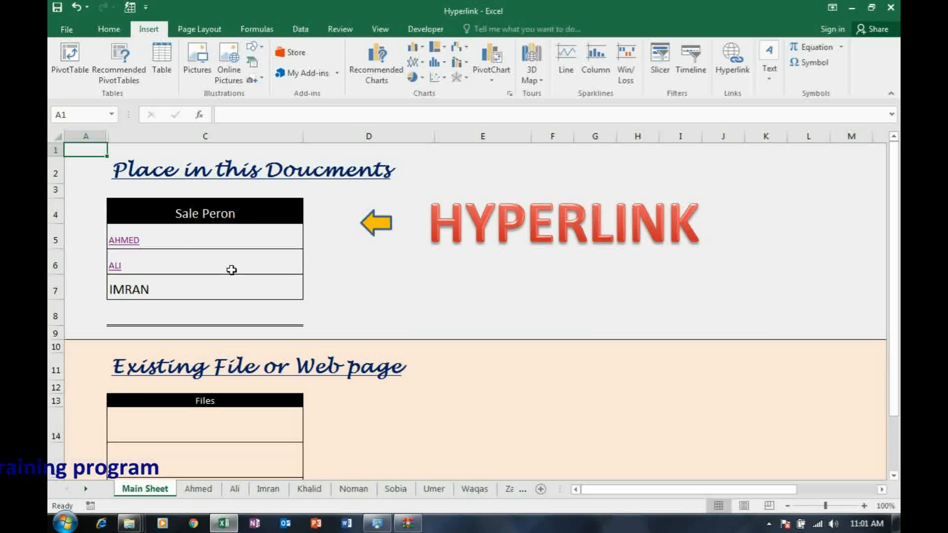
click(134, 250)
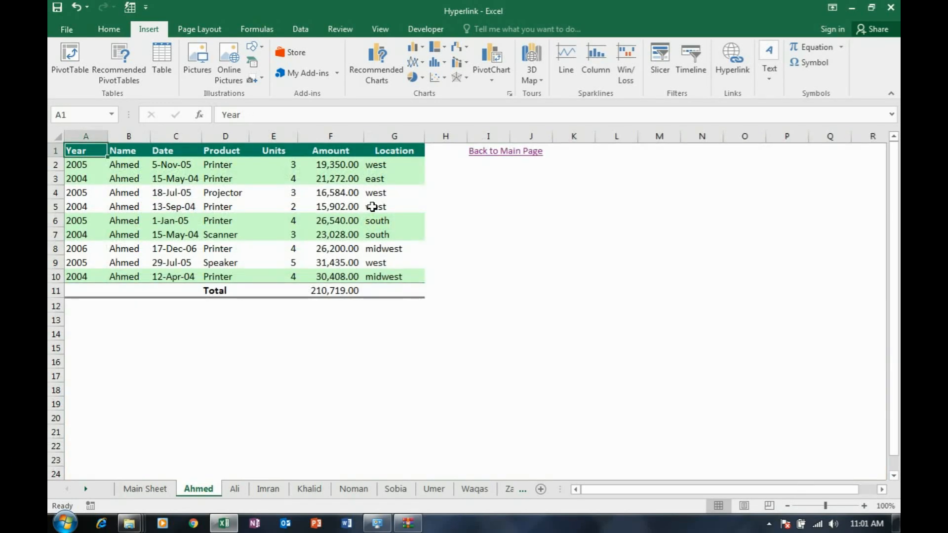
click(489, 154)
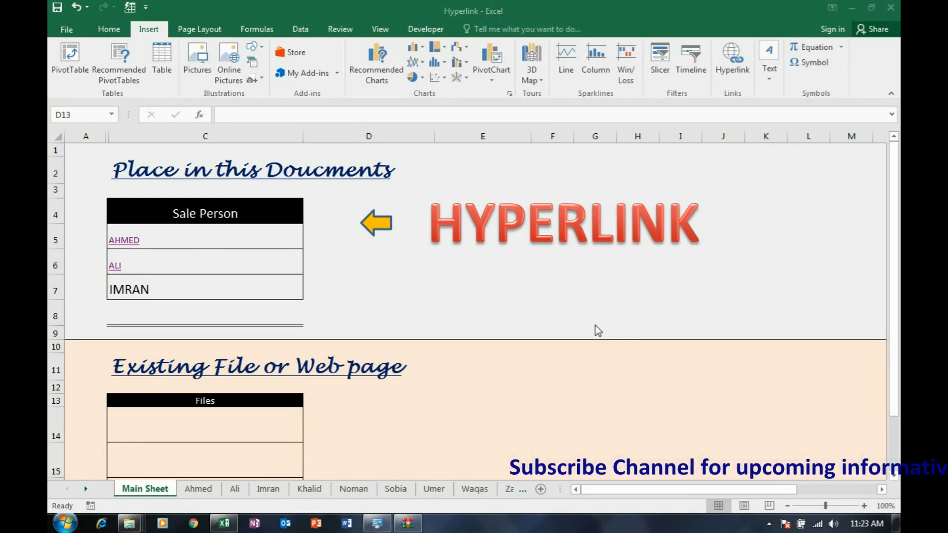
Select cell C14, the first empty row of the Files table under Existing File or Web page
click(473, 300)
scroll(383, 307, down, 2)
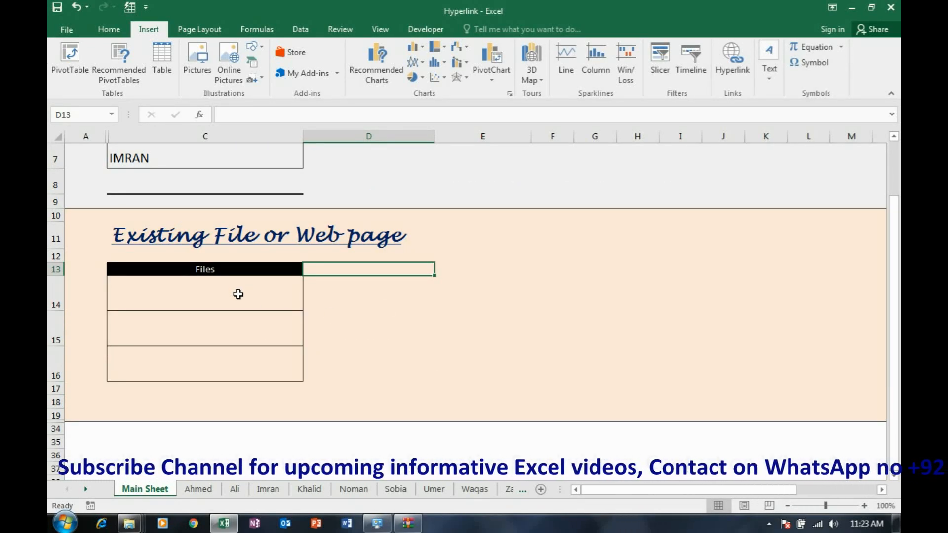
click(238, 295)
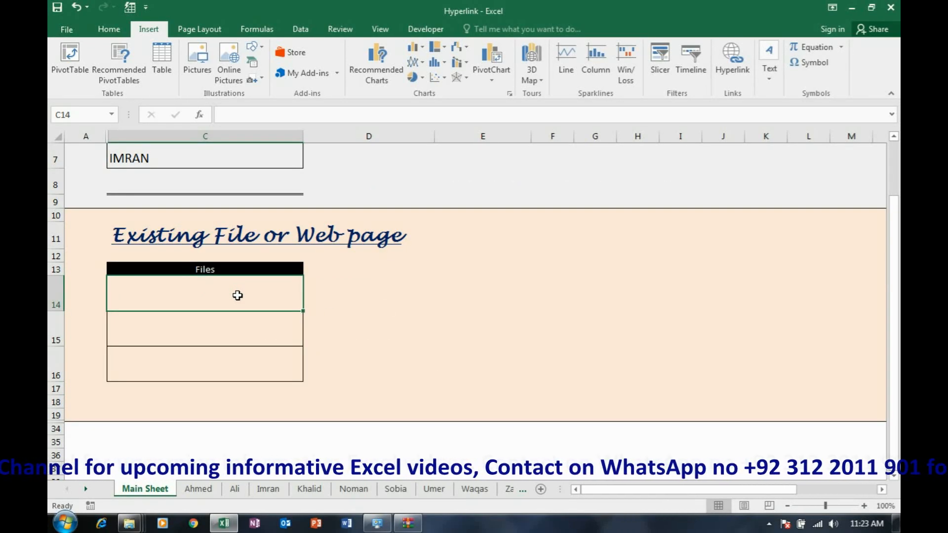